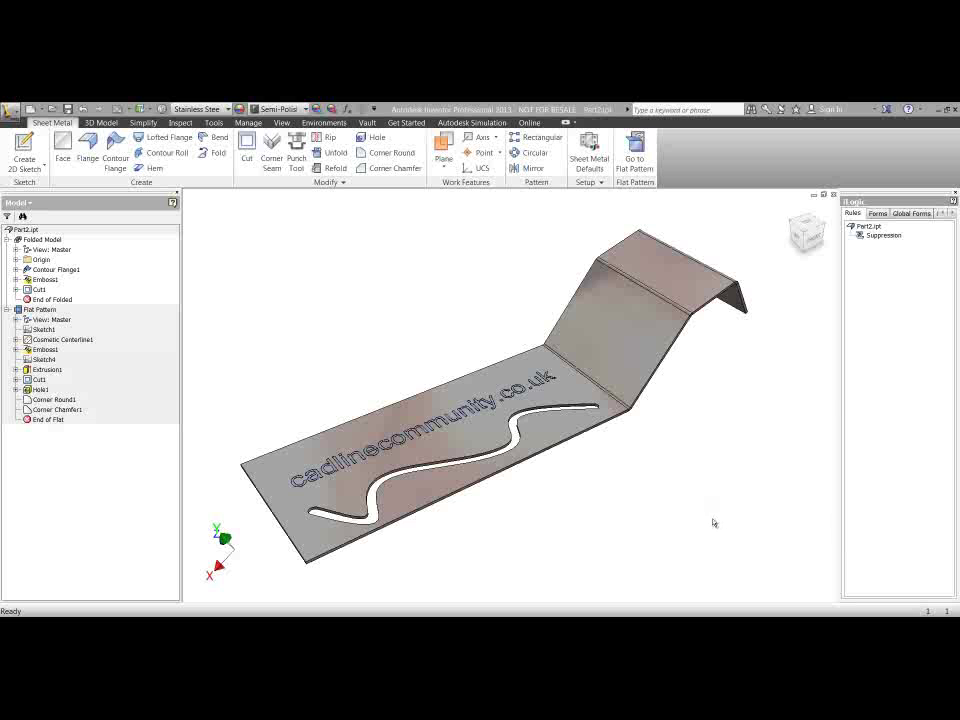
Open the flat pattern to examine its extra features, and return to the folded part
{"action": "middle_click_drag", "start_coordinate": [668, 502], "coordinate": [670, 501]}
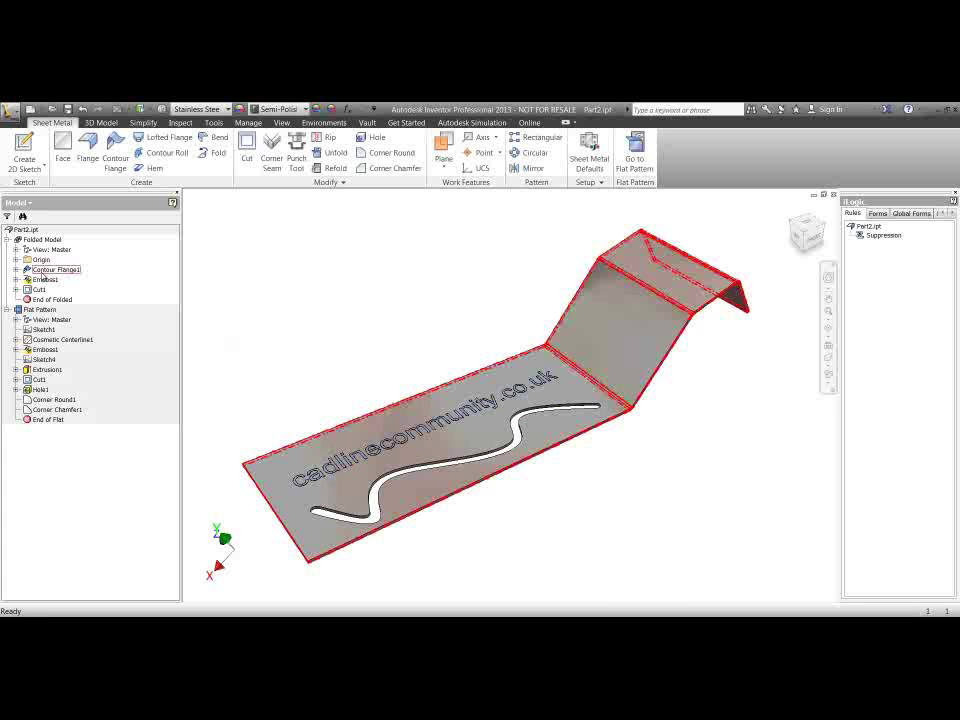
{"action": "left_click", "coordinate": [37, 311]}
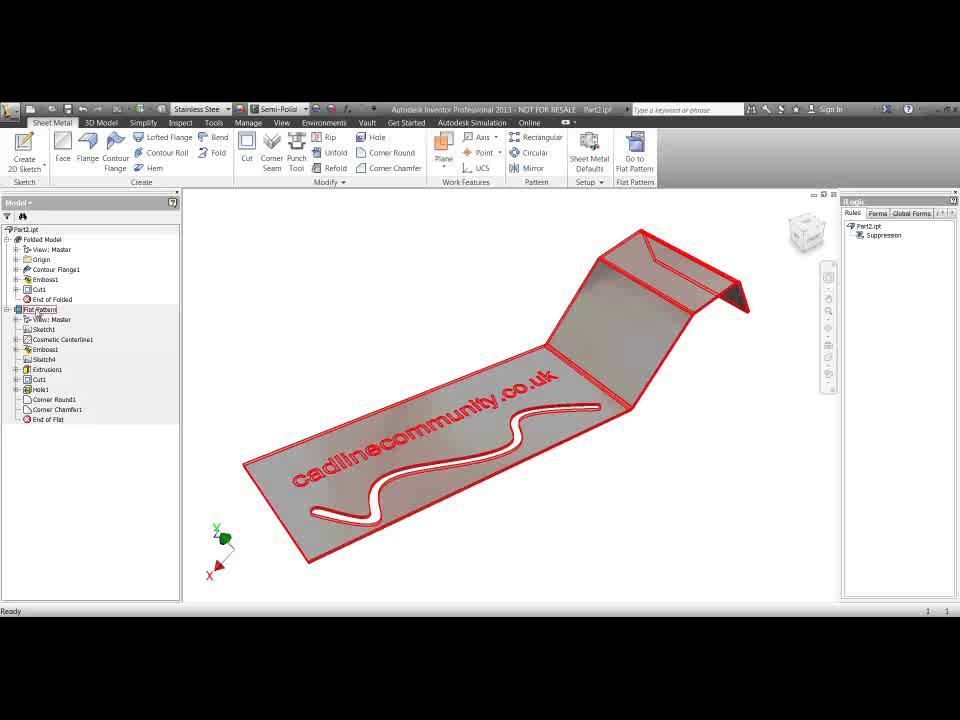
{"action": "double_click", "coordinate": [37, 311]}
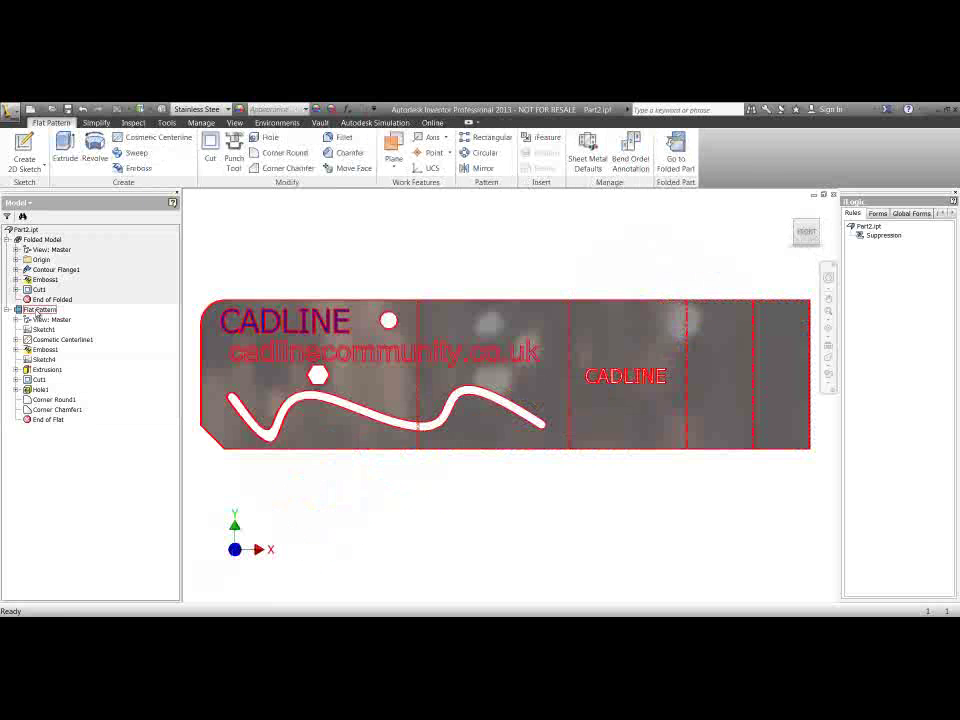
{"action": "middle_click_drag", "start_coordinate": [438, 252], "coordinate": [432, 264]}
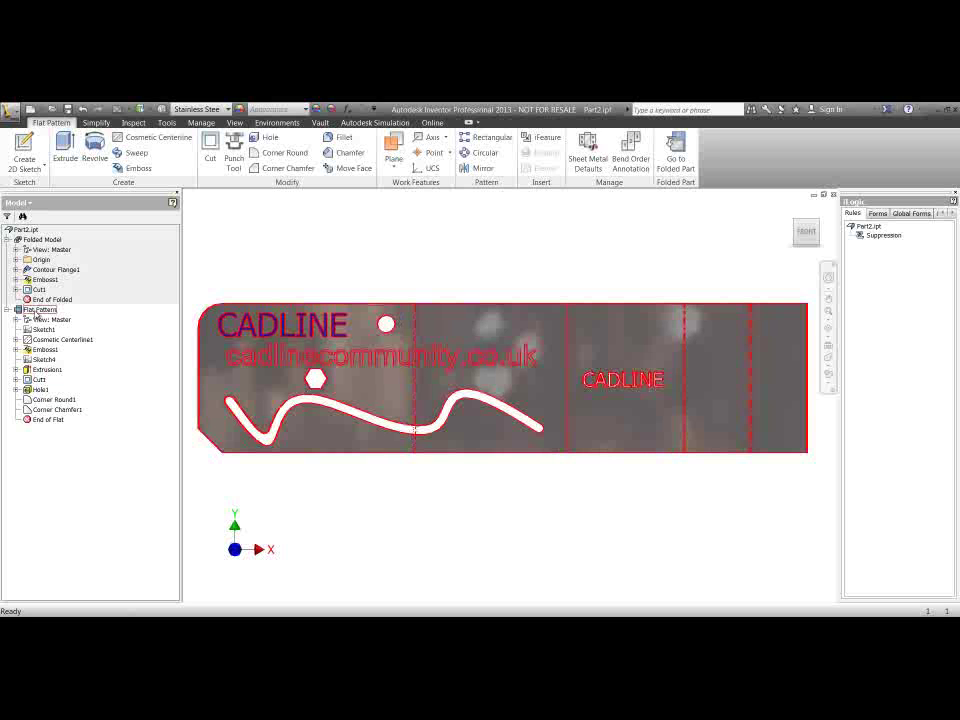
{"action": "middle_click_drag", "start_coordinate": [461, 257], "coordinate": [469, 298]}
{"action": "key", "text": "F2"}
{"action": "left_click_drag", "start_coordinate": [463, 289], "coordinate": [459, 287]}
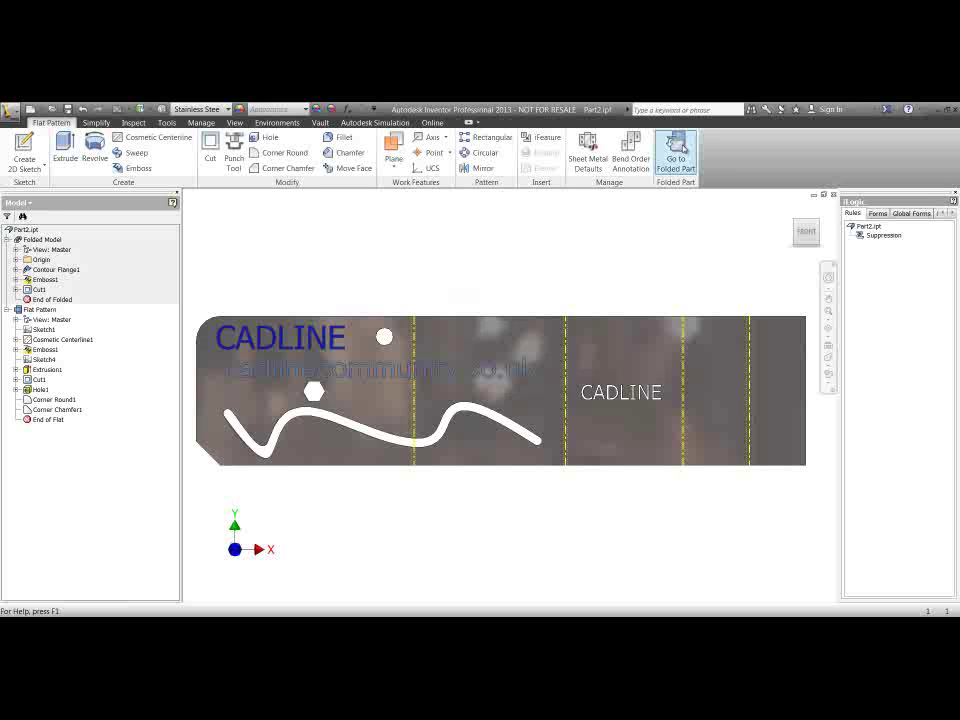
{"action": "left_click", "coordinate": [677, 150]}
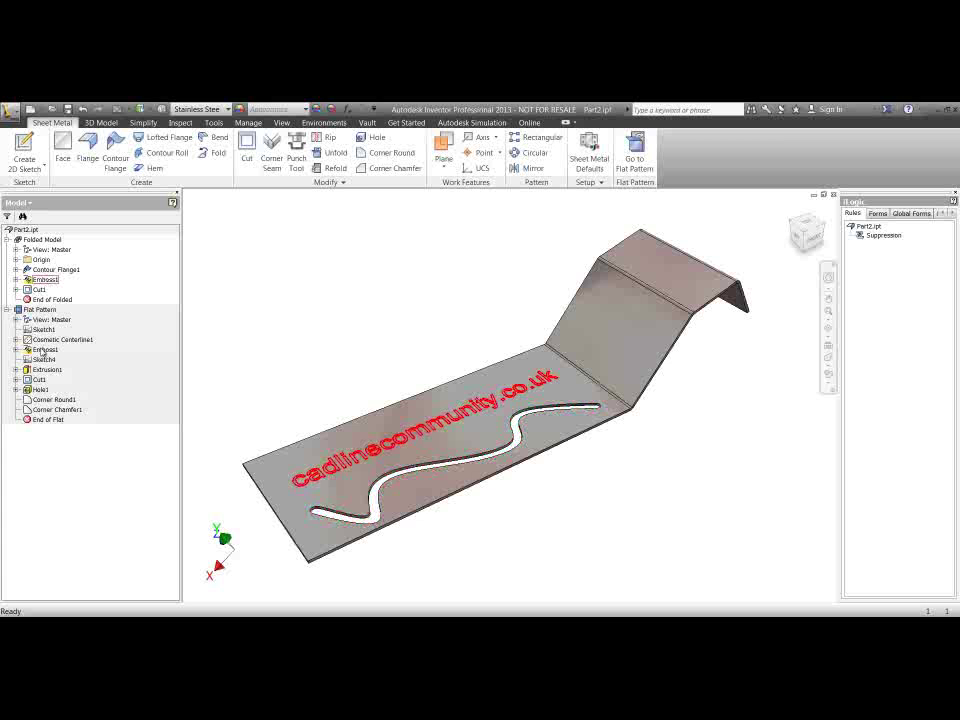
{"action": "mouse_move", "coordinate": [388, 341]}
{"action": "middle_mouse_down"}
{"action": "mouse_move", "coordinate": [402, 334]}
{"action": "mouse_move", "coordinate": [391, 344]}
{"action": "middle_mouse_up"}
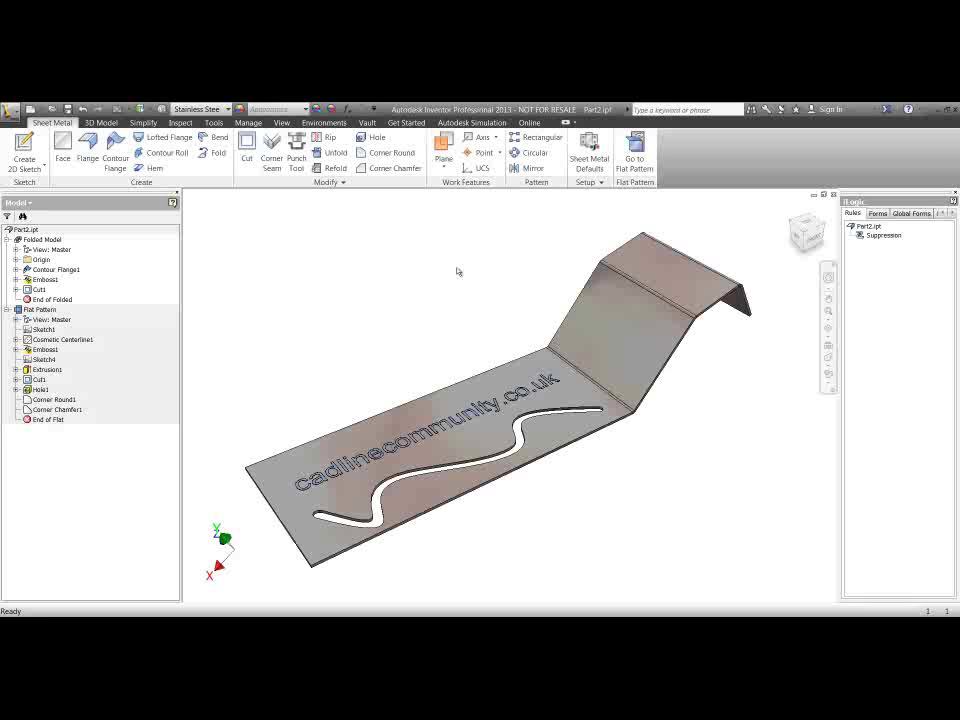
Add a new iLogic rule to Part2.ipt with the default name Rule1
{"action": "right_click", "coordinate": [872, 268]}
{"action": "left_click", "coordinate": [896, 274]}
{"action": "right_click", "coordinate": [880, 236]}
{"action": "left_click", "coordinate": [859, 251]}
{"action": "right_click", "coordinate": [857, 249]}
{"action": "left_click", "coordinate": [880, 257]}
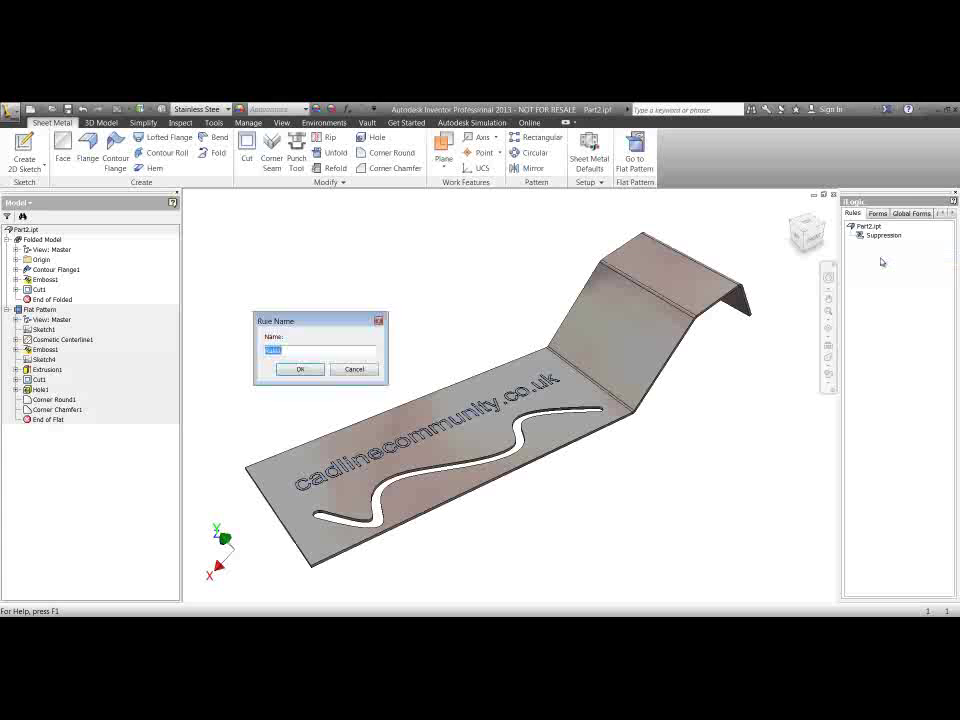
{"action": "left_click", "coordinate": [300, 369]}
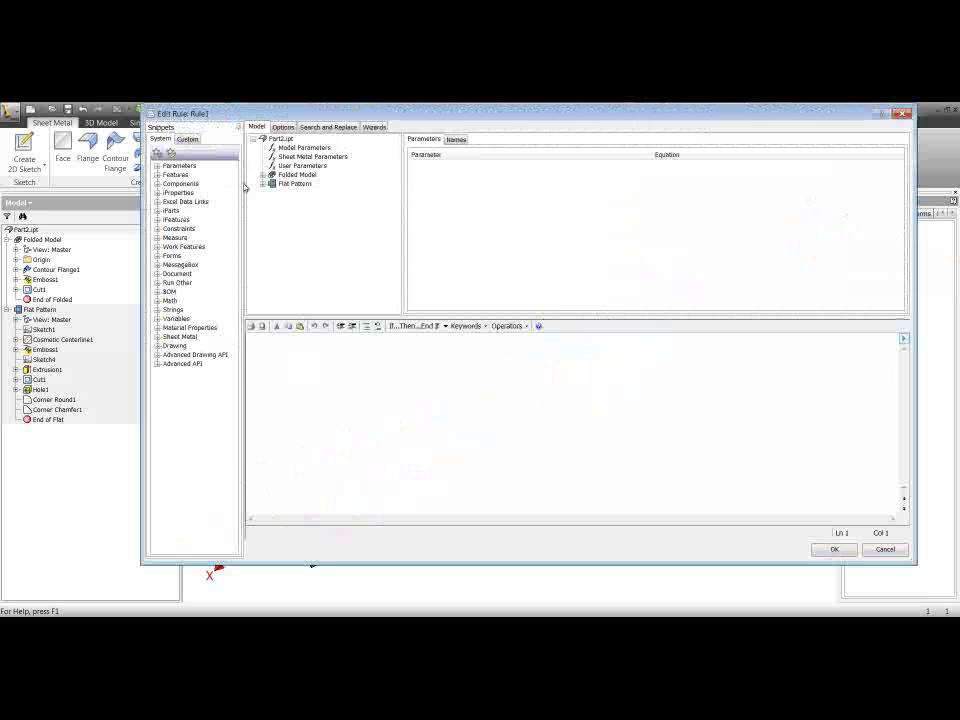
Insert the Feature IsActive snippet into Rule1 and fill in the flat pattern's Hole1 as its feature name
{"action": "left_click", "coordinate": [157, 175]}
{"action": "double_click", "coordinate": [182, 184]}
{"action": "left_click_drag", "start_coordinate": [399, 338], "coordinate": [343, 338]}
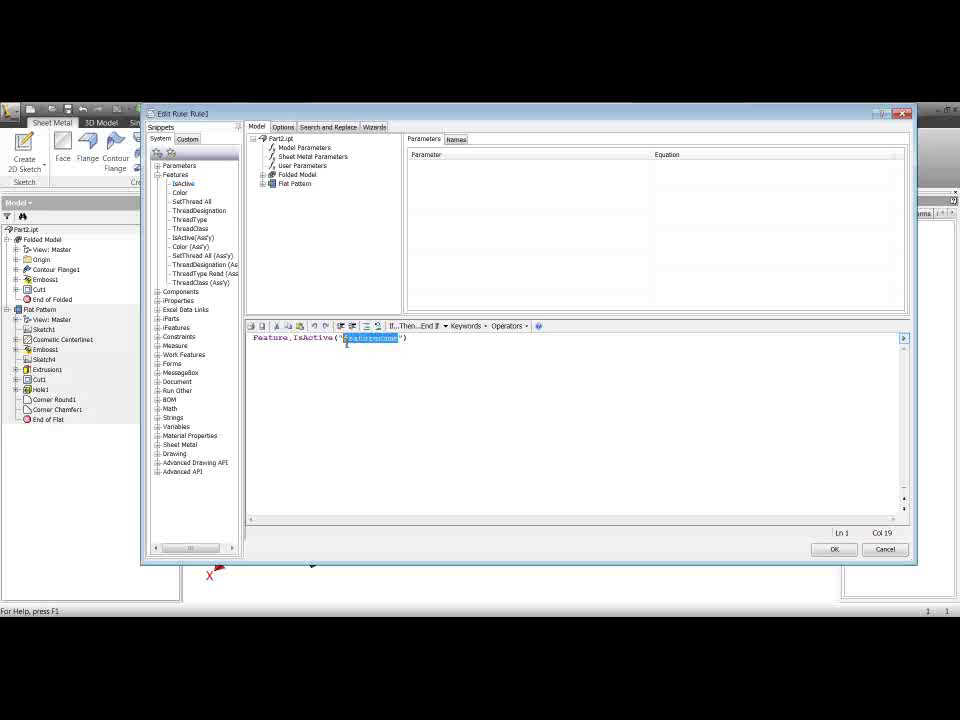
{"action": "left_click", "coordinate": [263, 184]}
{"action": "left_click", "coordinate": [294, 264]}
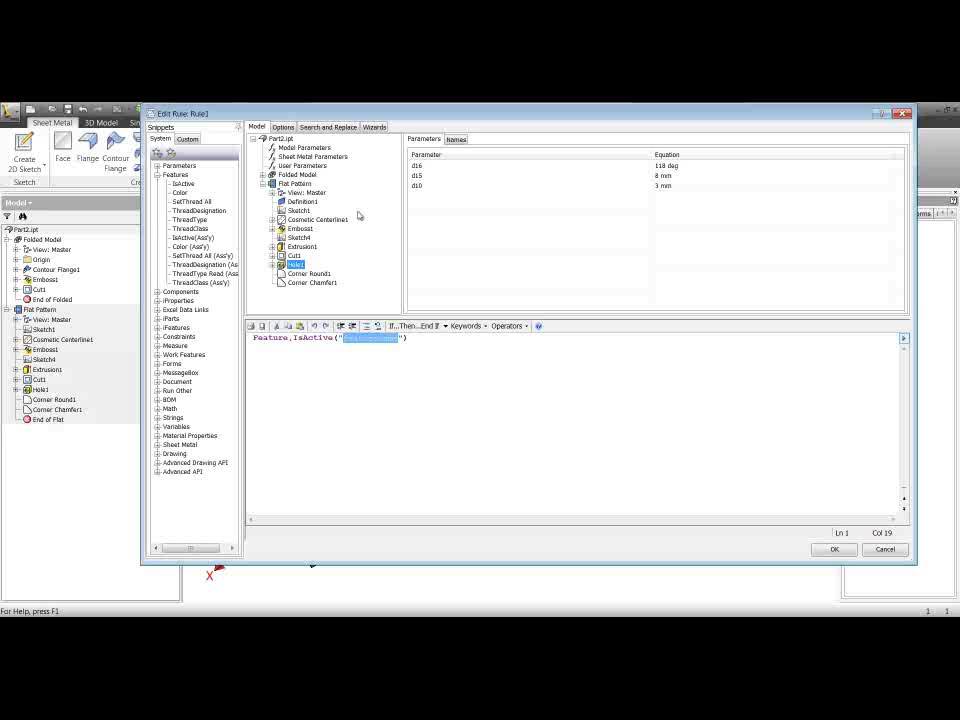
{"action": "left_click", "coordinate": [456, 139]}
{"action": "double_click", "coordinate": [421, 168]}
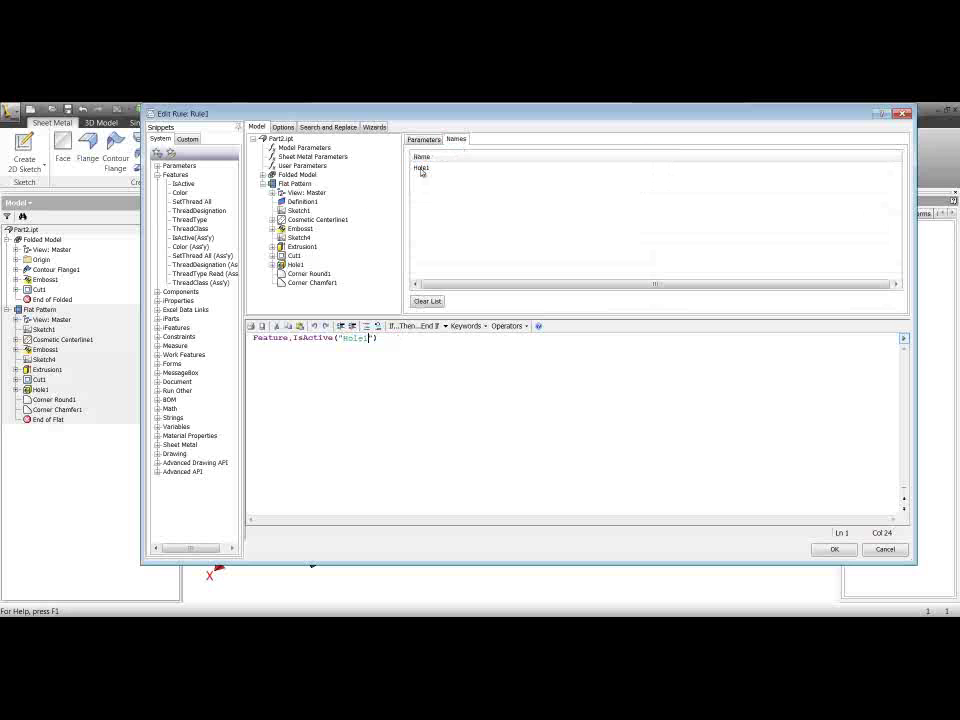
Complete the rule as Feature.IsActive("Hole1")=False and try to run it to suppress the flat pattern hole
{"action": "left_click", "coordinate": [398, 341]}
{"action": "type", "text": "=False"}
{"action": "left_click", "coordinate": [834, 549]}
{"action": "left_click_drag", "start_coordinate": [447, 287], "coordinate": [300, 221]}
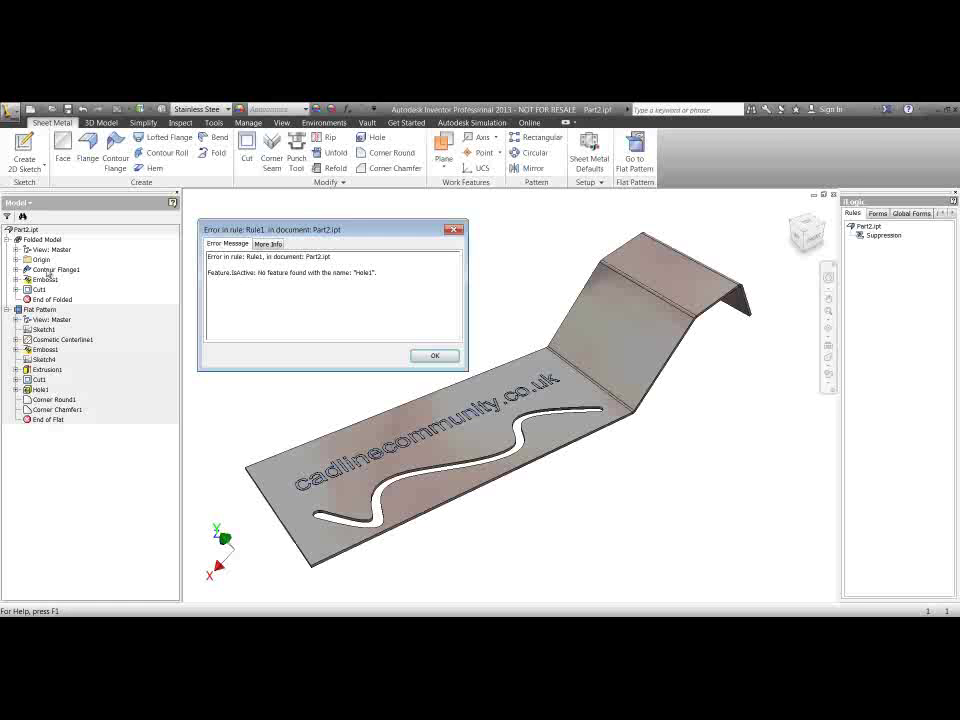
{"action": "left_click", "coordinate": [434, 358]}
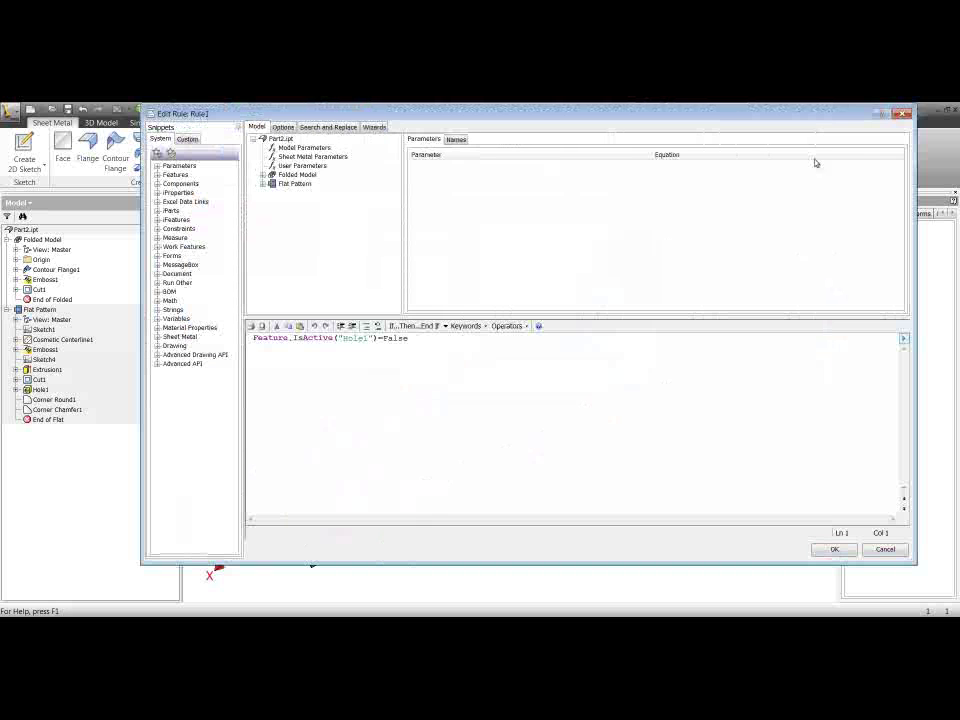
Close the rule editor and delete Rule1 from the part
{"action": "left_click", "coordinate": [879, 115]}
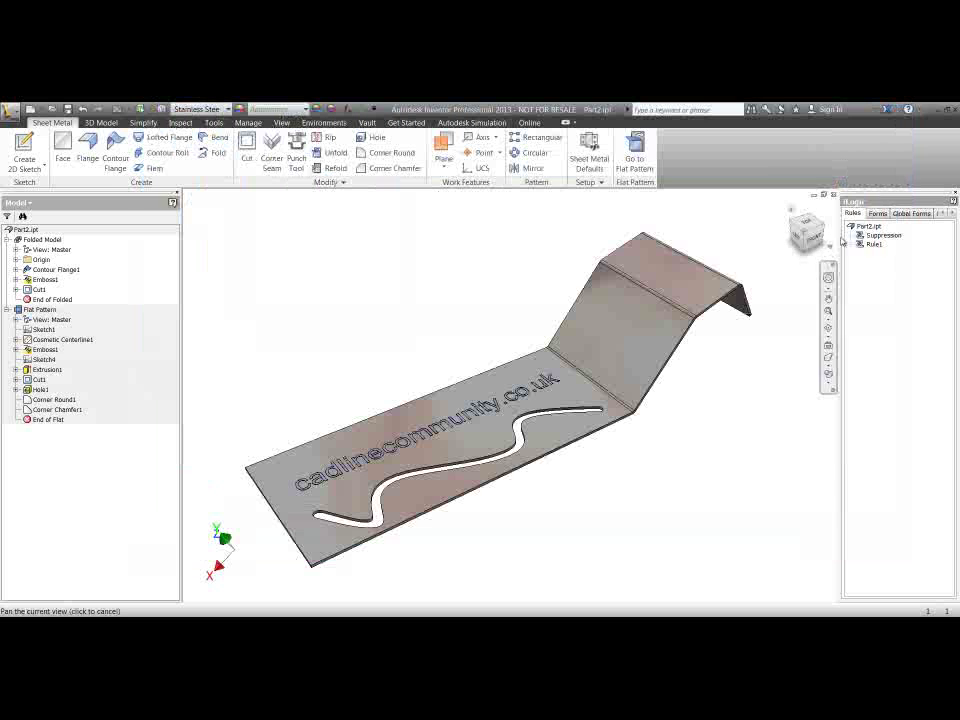
{"action": "right_click", "coordinate": [875, 244]}
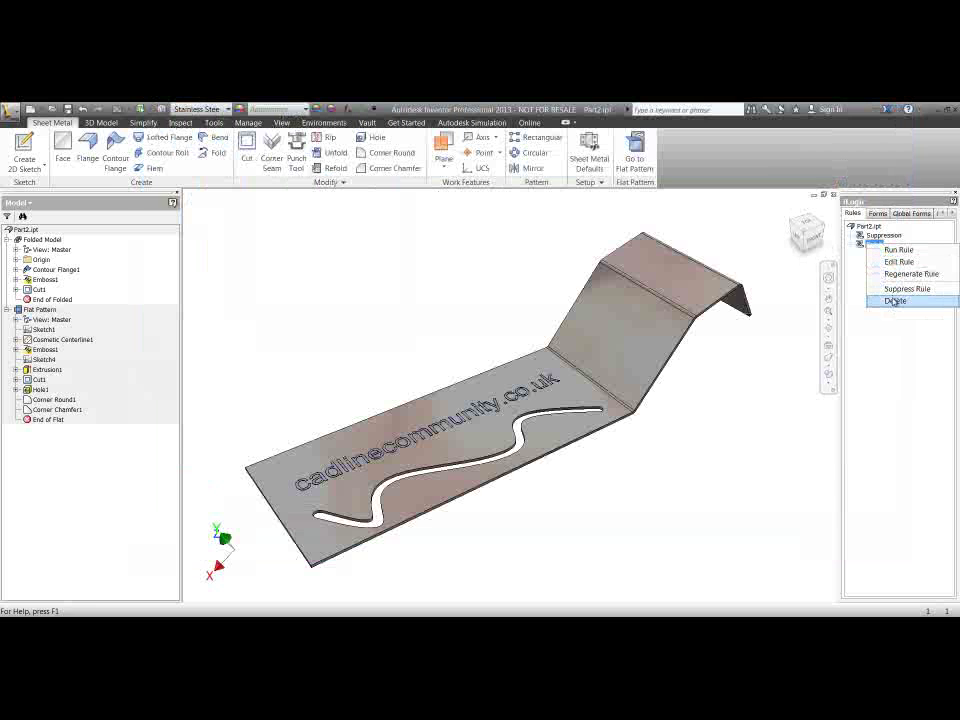
{"action": "left_click", "coordinate": [893, 301]}
{"action": "left_click", "coordinate": [460, 370]}
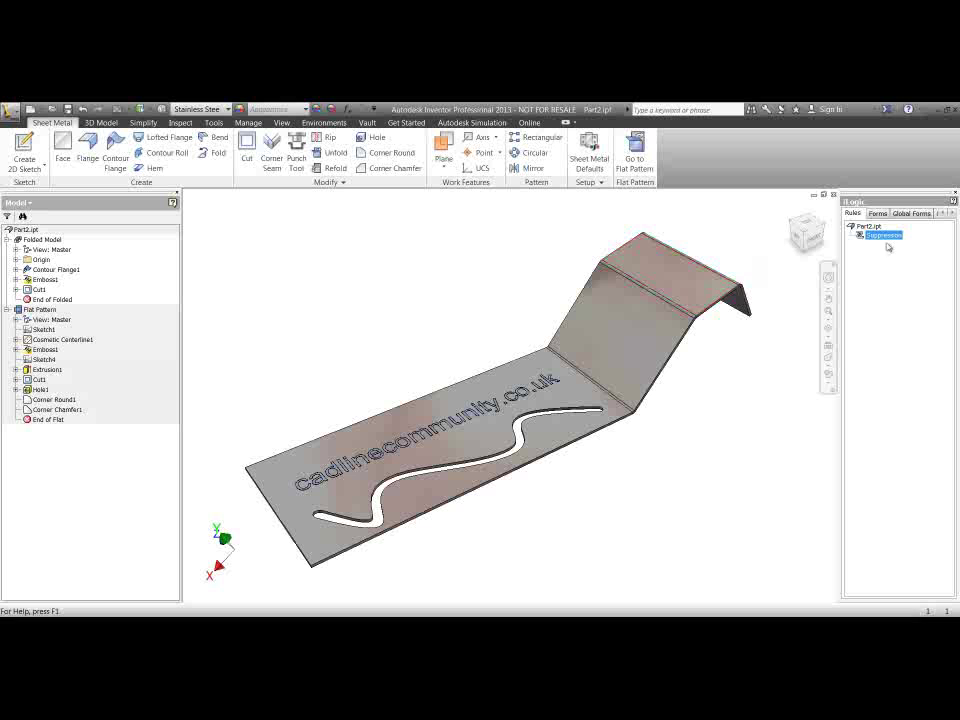
{"action": "middle_click_drag", "start_coordinate": [705, 245], "coordinate": [699, 246]}
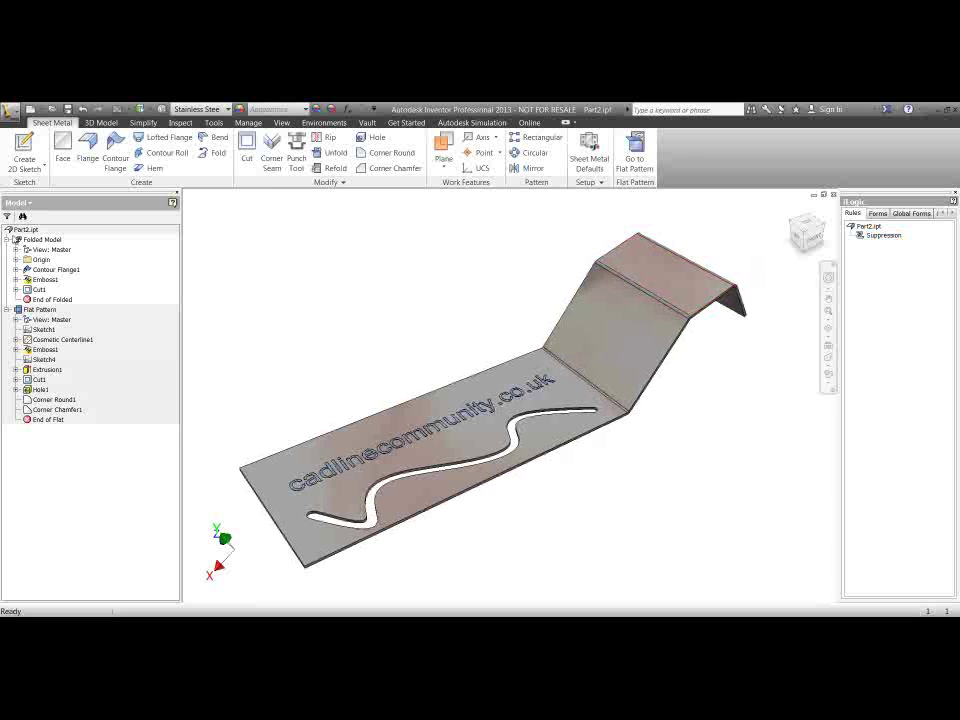
{"action": "middle_click_drag", "start_coordinate": [521, 261], "coordinate": [534, 263]}
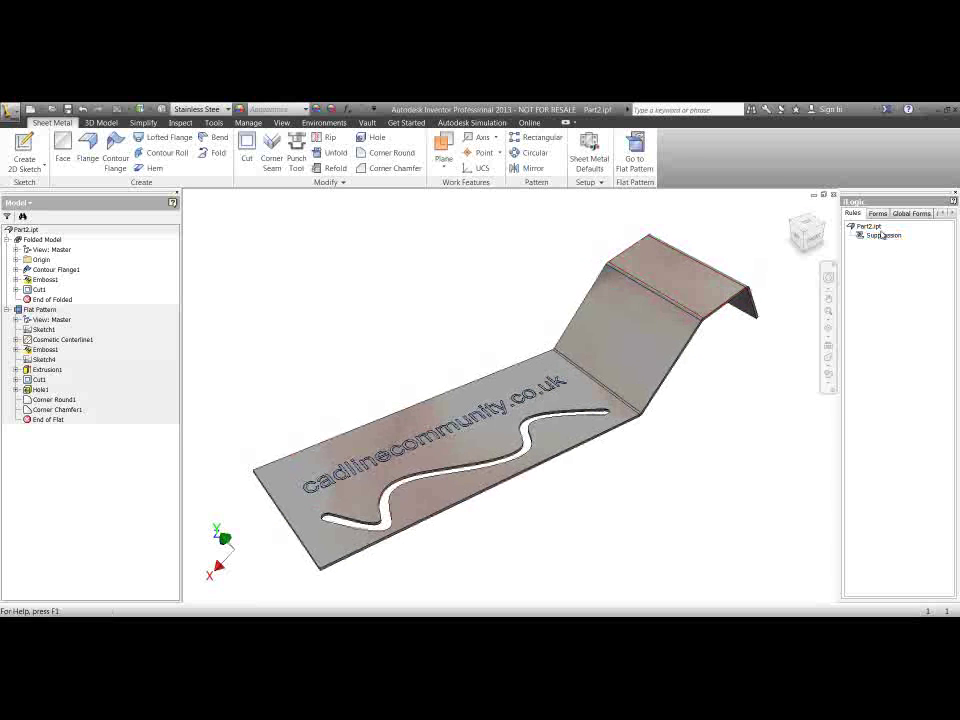
{"action": "left_click", "coordinate": [40, 309]}
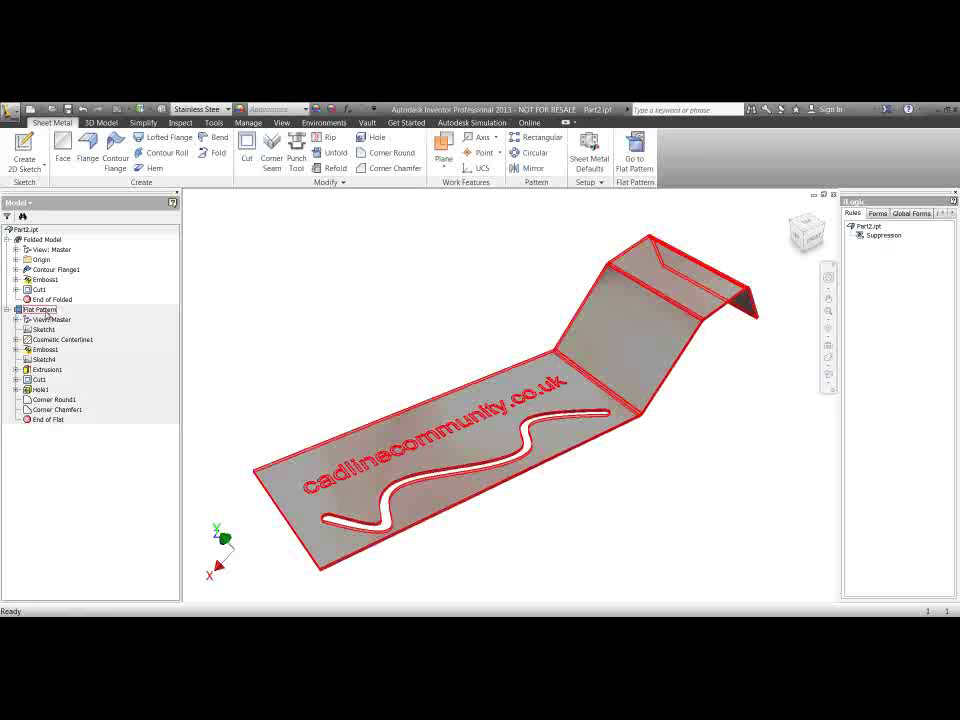
{"action": "key", "text": "Escape"}
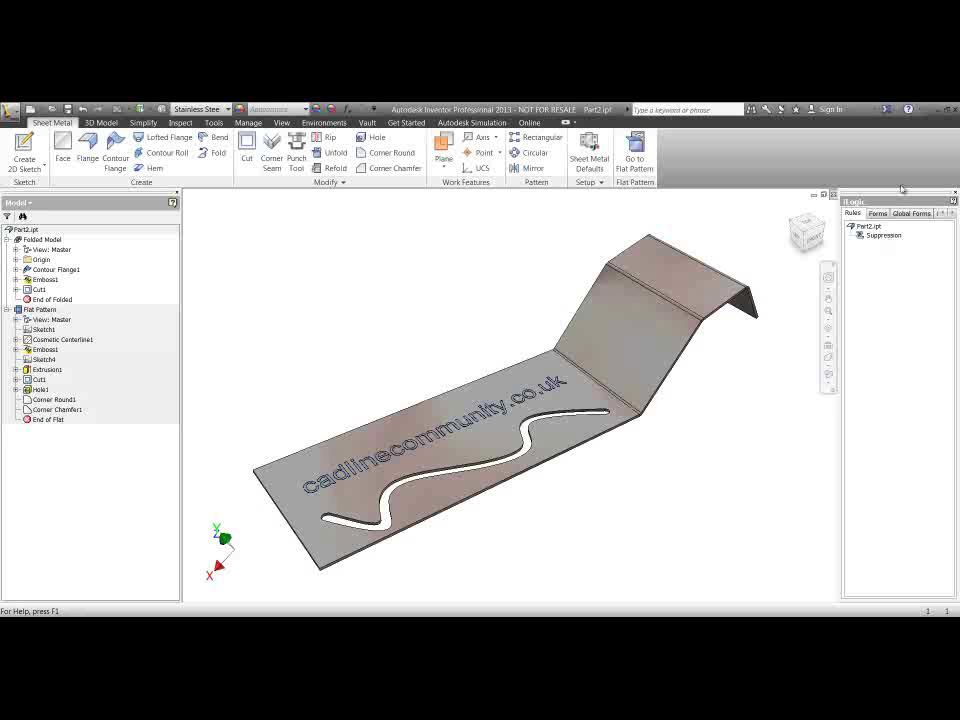
Open the iLogic form Form 1 and set FlatFeatures to False to suppress the flat pattern features
{"action": "left_click", "coordinate": [882, 214]}
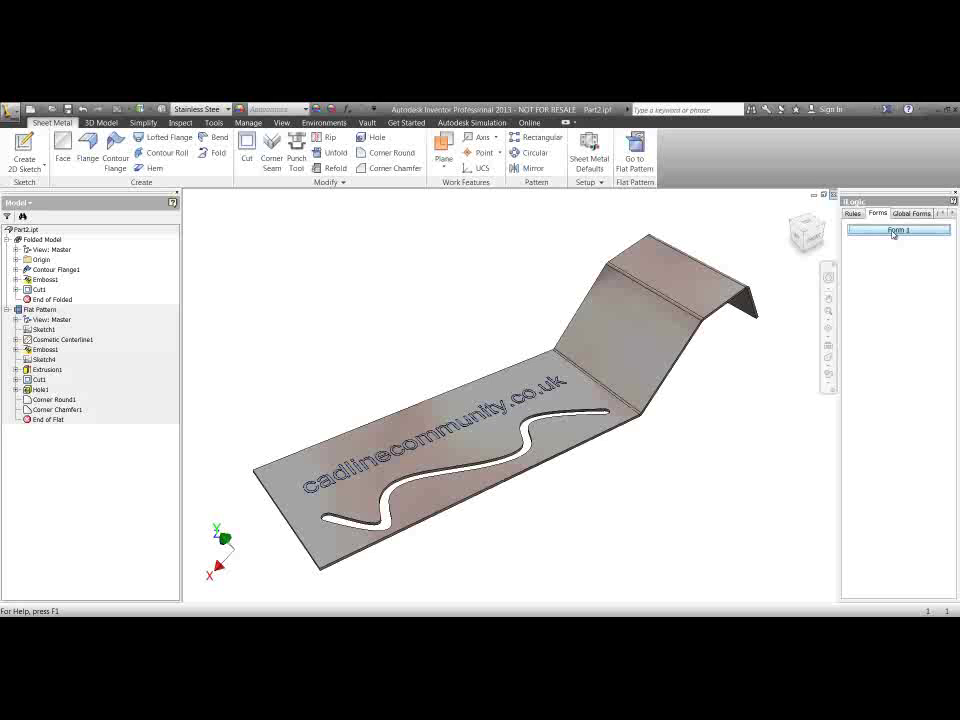
{"action": "left_click", "coordinate": [894, 231]}
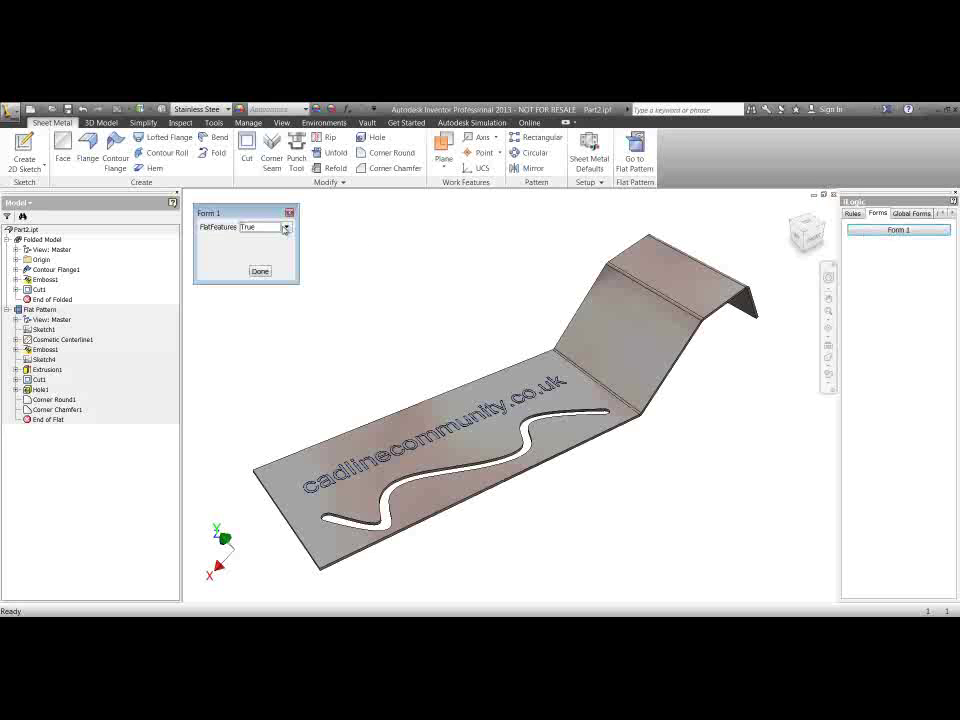
{"action": "left_click_drag", "start_coordinate": [246, 212], "coordinate": [252, 211]}
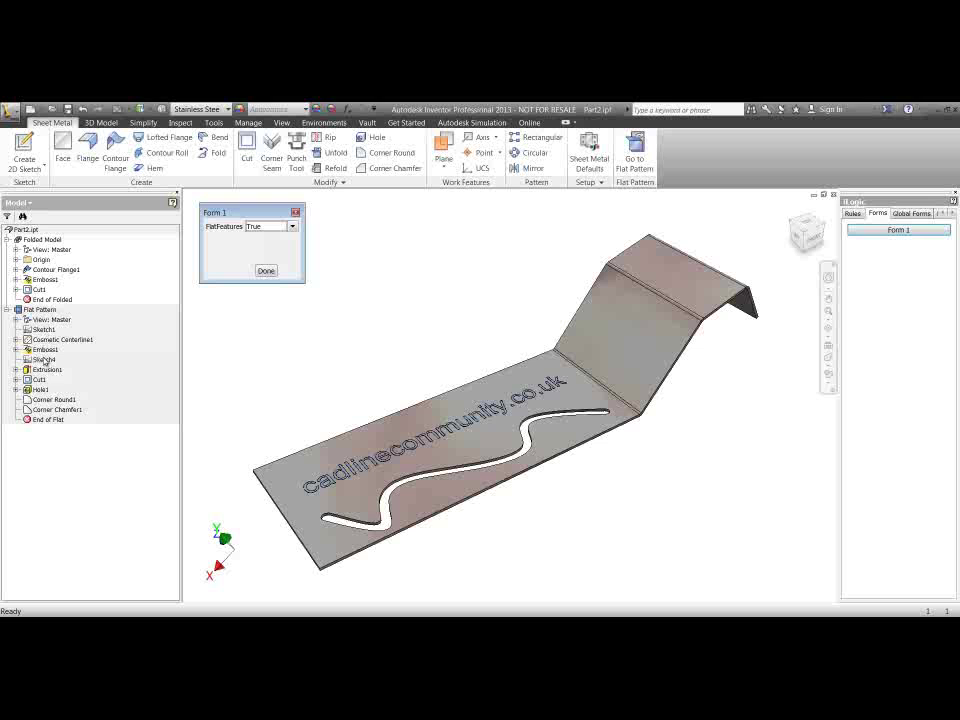
{"action": "left_click", "coordinate": [293, 227]}
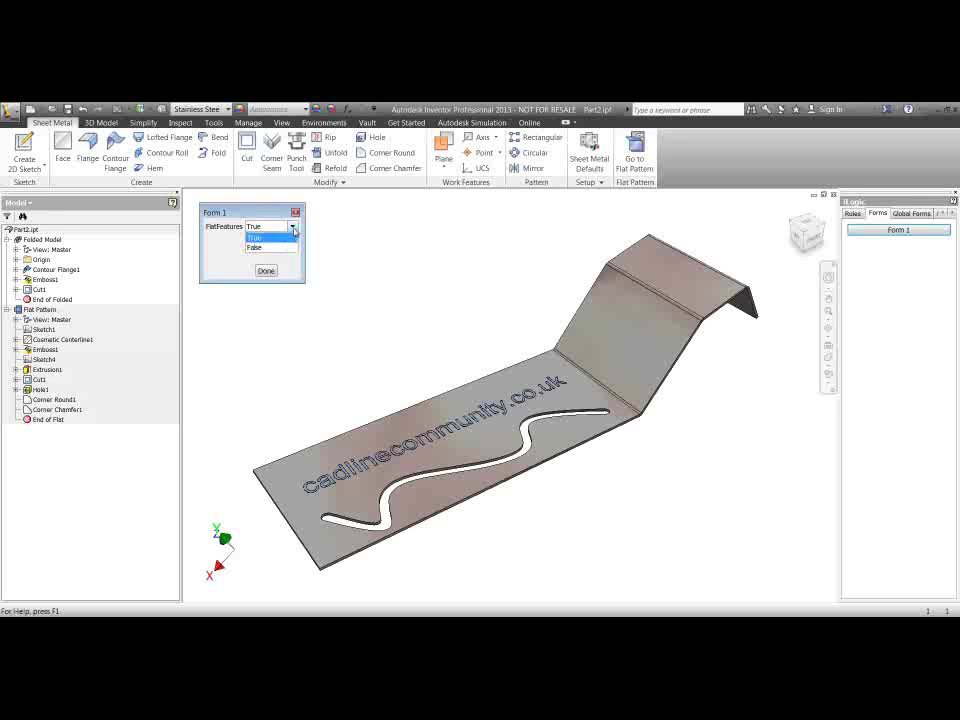
{"action": "left_click", "coordinate": [262, 247]}
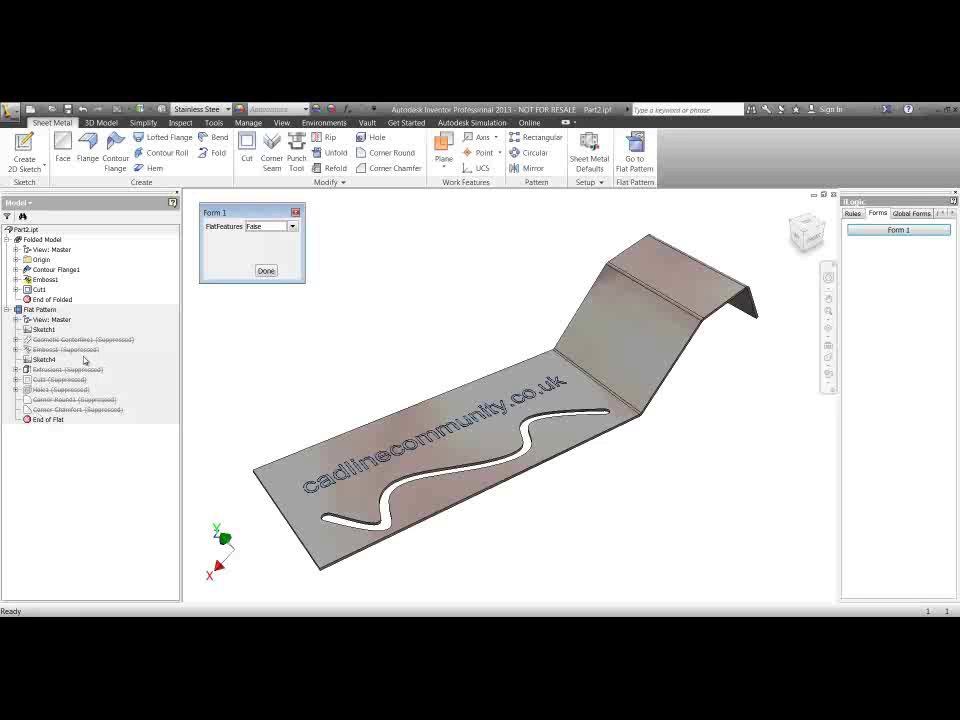
Set FlatFeatures back to True in Form 1 and check the flat pattern with its features active
{"action": "left_click", "coordinate": [294, 229]}
{"action": "left_click", "coordinate": [270, 239]}
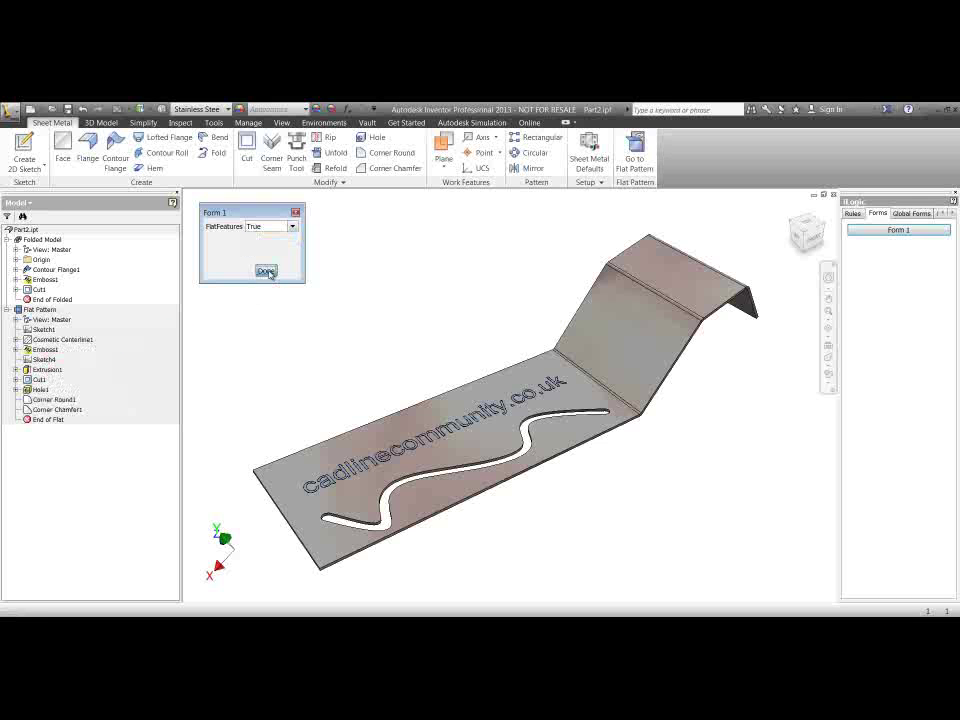
{"action": "left_click", "coordinate": [266, 271]}
{"action": "double_click", "coordinate": [40, 309]}
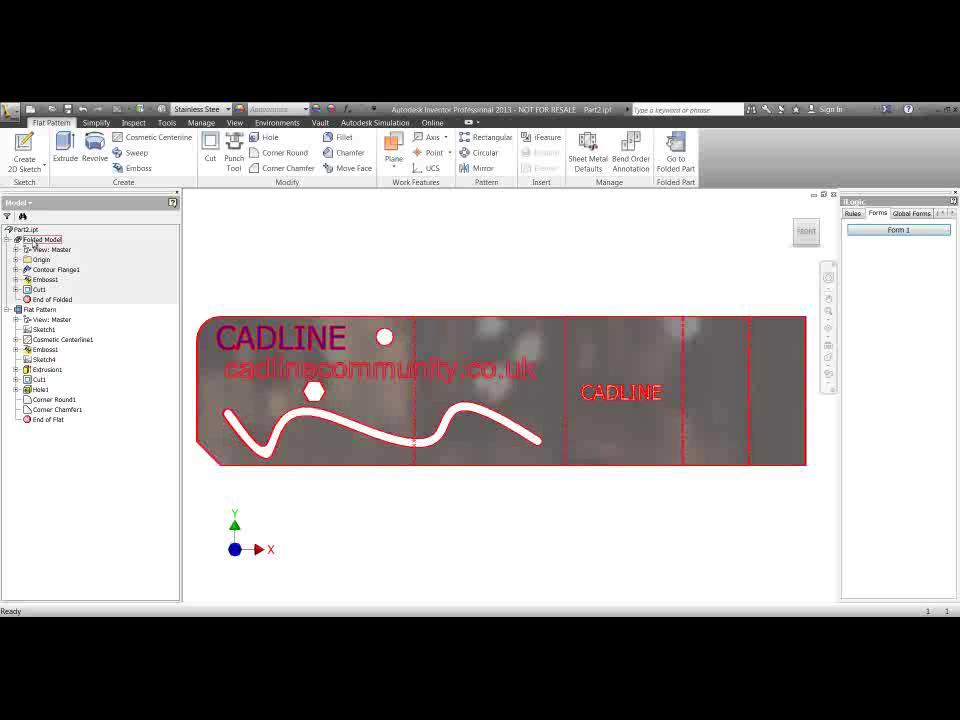
{"action": "double_click", "coordinate": [38, 240]}
Reopen Form 1 from the folded model, set FlatFeatures to False and finish the form
{"action": "left_click", "coordinate": [889, 231]}
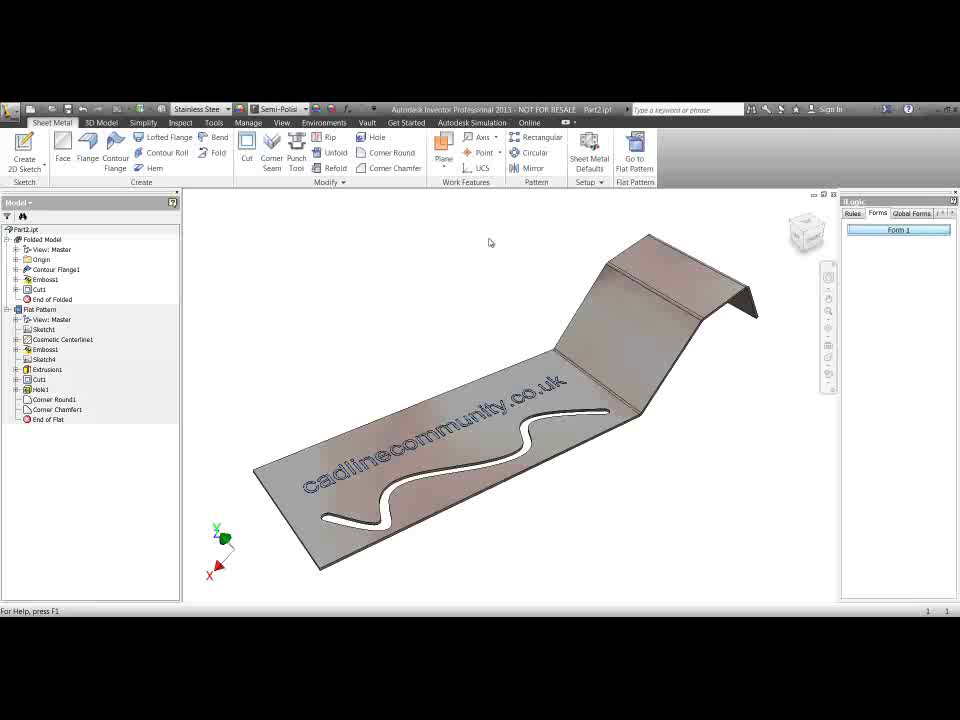
{"action": "left_click", "coordinate": [293, 228]}
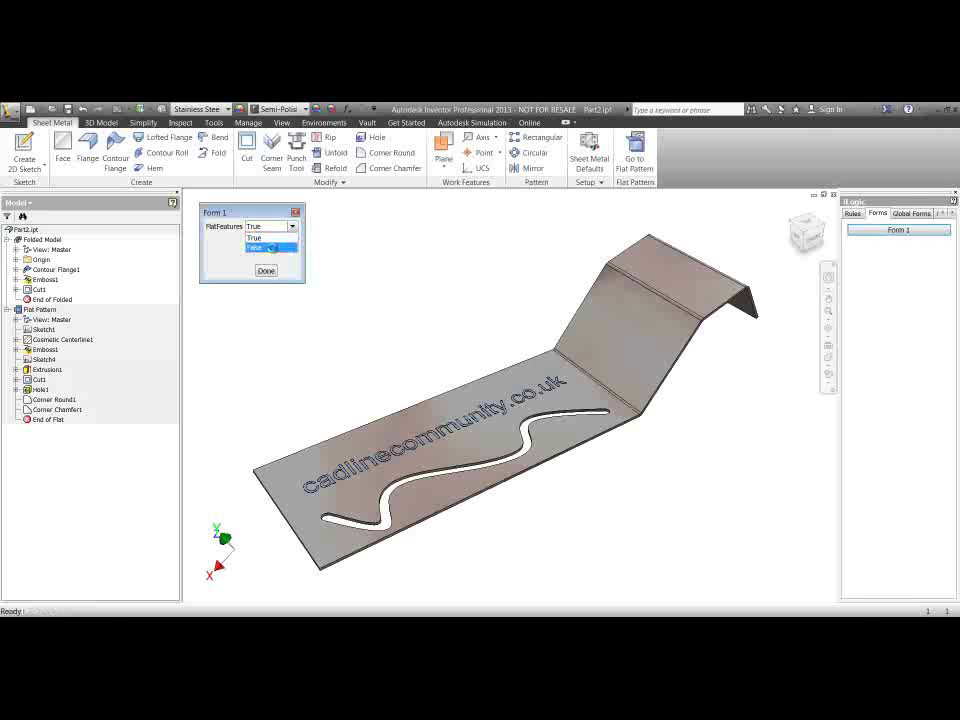
{"action": "left_click", "coordinate": [266, 247]}
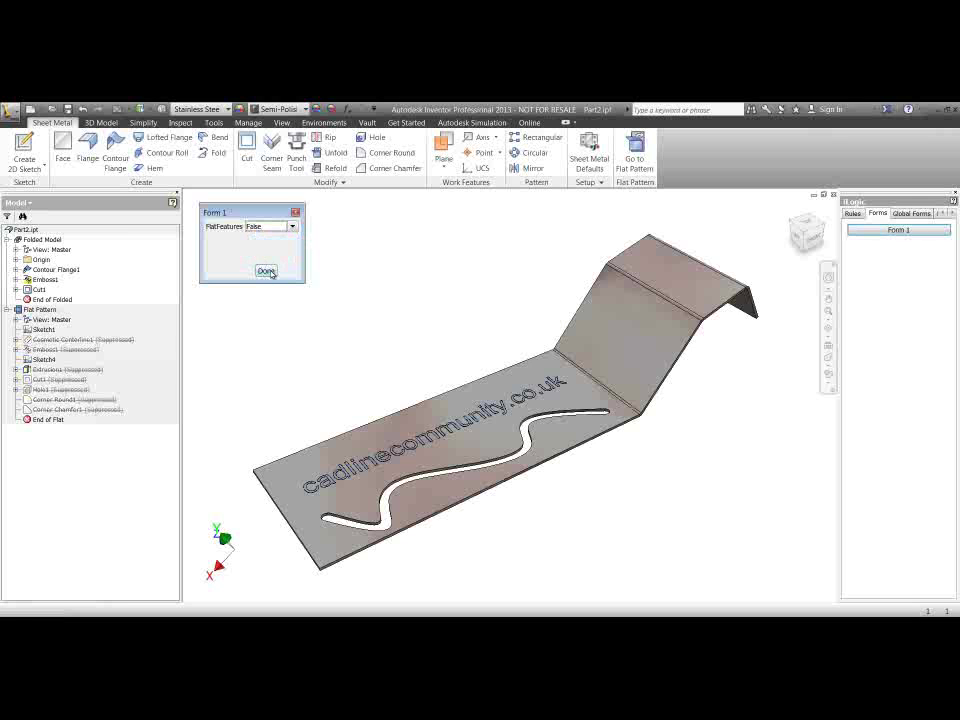
{"action": "left_click", "coordinate": [268, 271]}
View the flat pattern with its features suppressed, and return to the folded part
{"action": "left_click", "coordinate": [47, 311]}
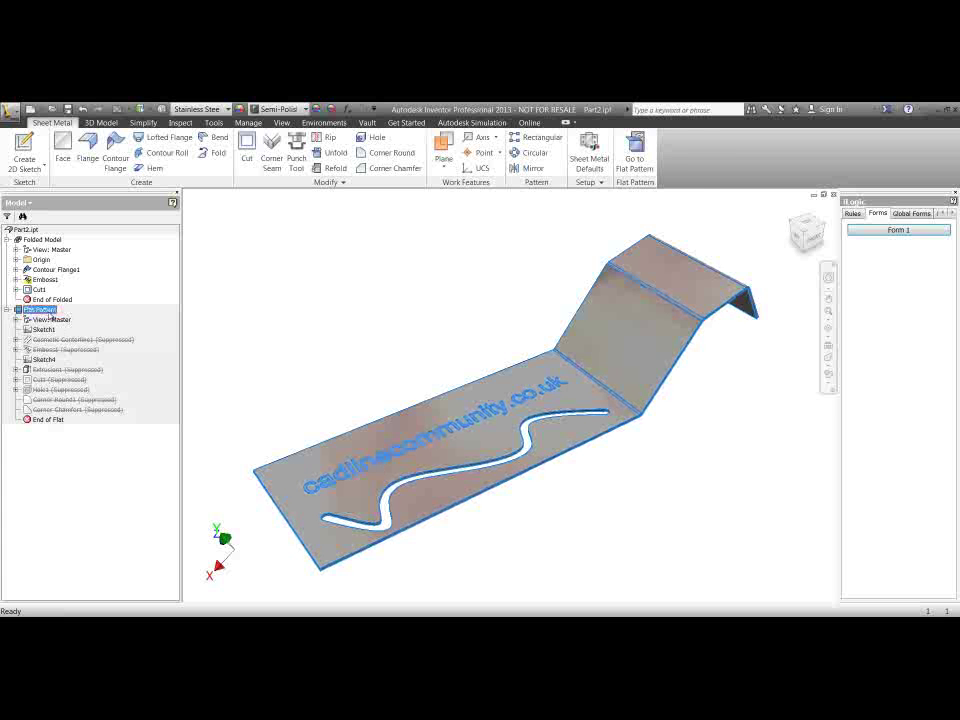
{"action": "double_click", "coordinate": [43, 312]}
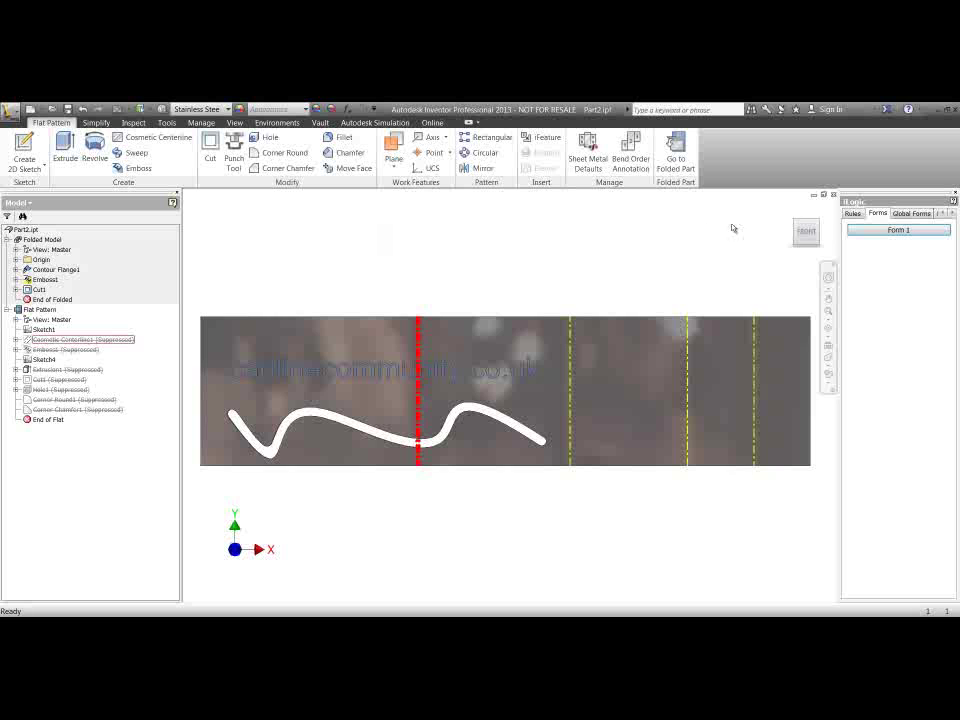
{"action": "left_click", "coordinate": [676, 158]}
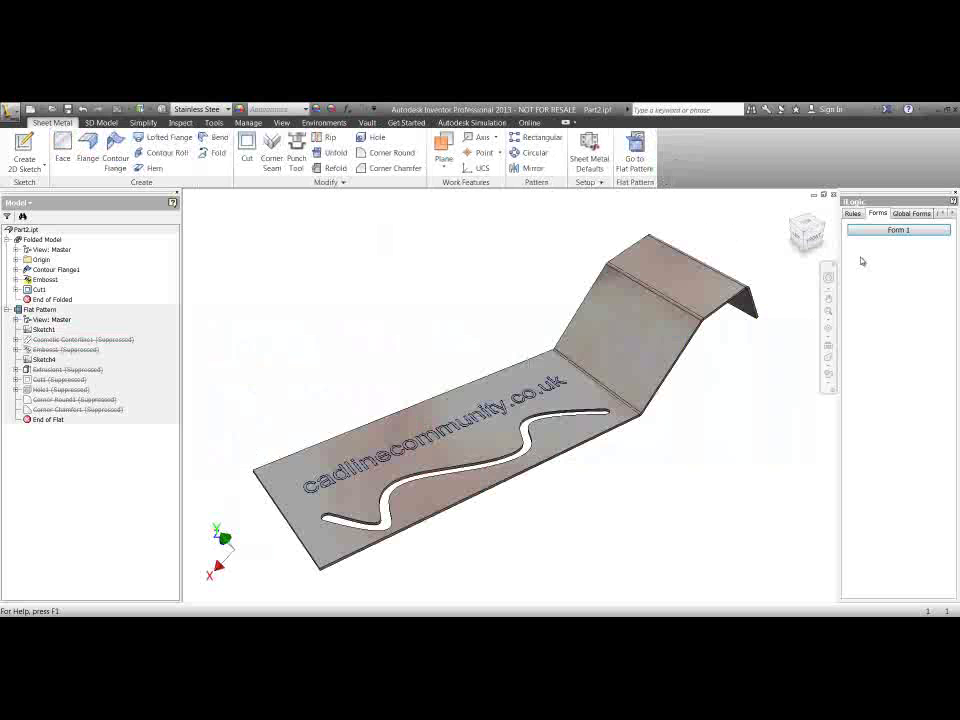
Open the Suppression iLogic rule for editing and review its flat pattern access code and feature definitions
{"action": "left_click", "coordinate": [851, 214]}
{"action": "left_click", "coordinate": [879, 236]}
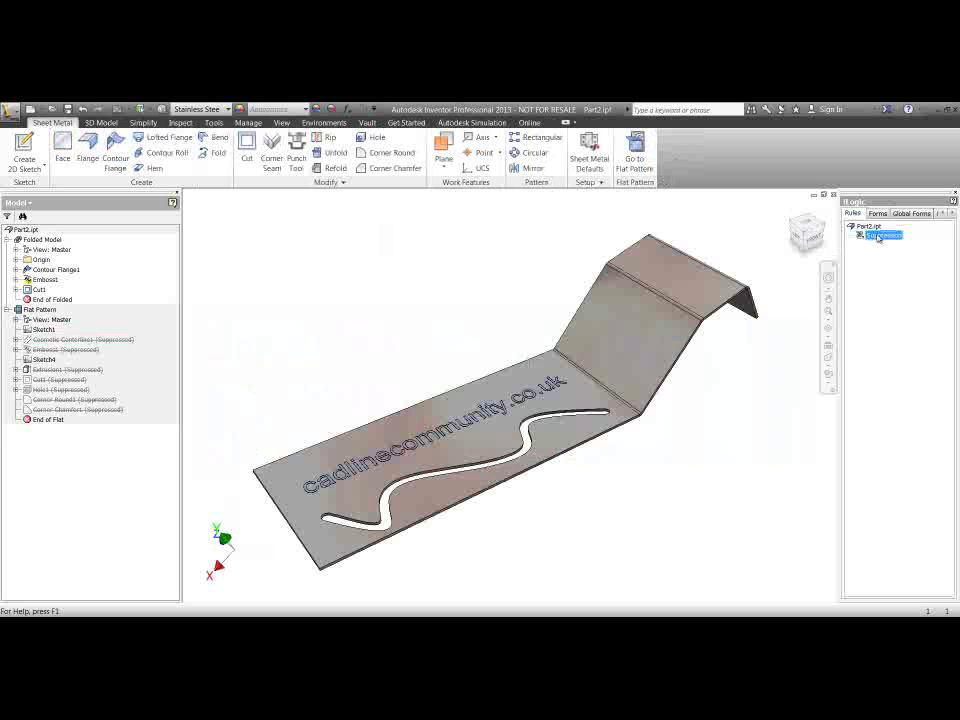
{"action": "double_click", "coordinate": [879, 236]}
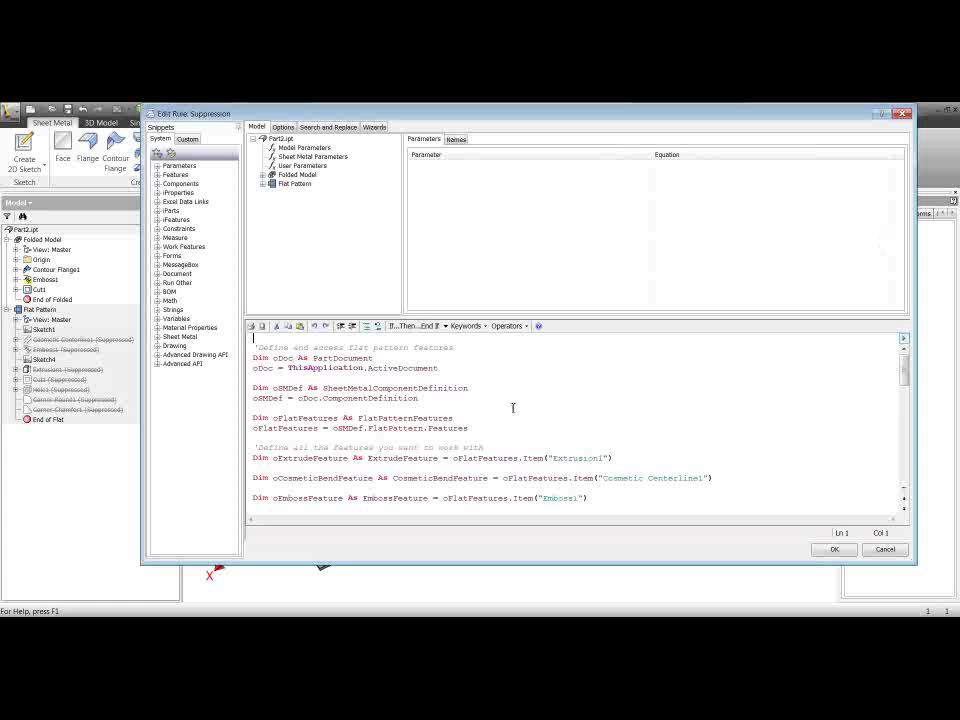
{"action": "scroll", "coordinate": [505, 438], "scroll_direction": "down", "scroll_amount": 1}
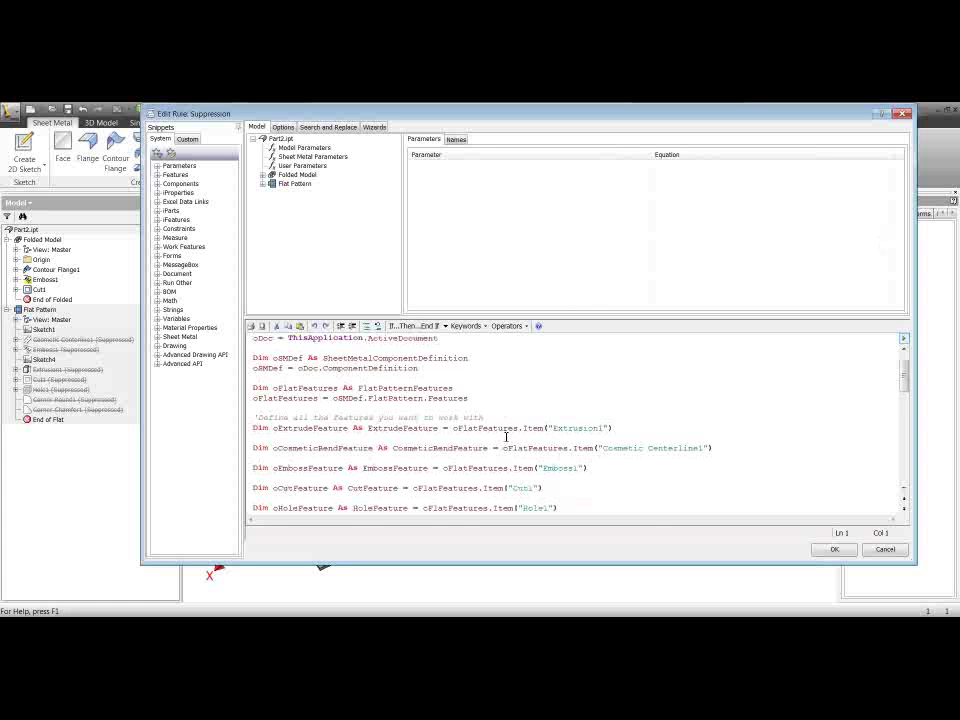
{"action": "scroll", "coordinate": [505, 438], "scroll_direction": "down", "scroll_amount": 2}
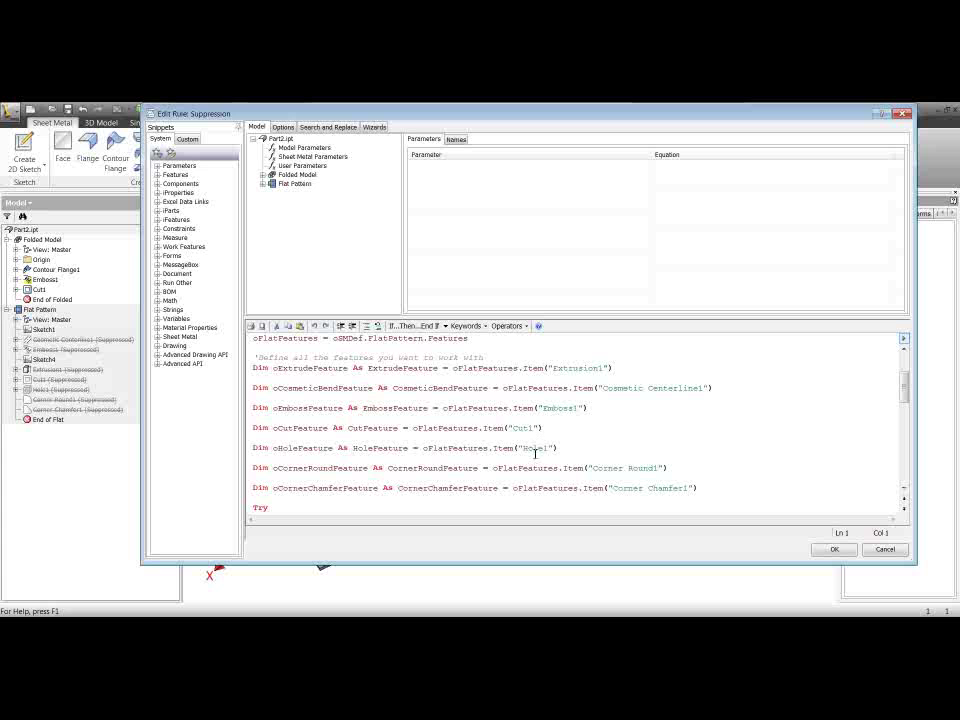
Examine the rule's FlatFeatures = False condition, the features added to the oCADlineSuppress collection, and the SuppressFeatures line
{"action": "scroll", "coordinate": [614, 481], "scroll_direction": "down", "scroll_amount": 5}
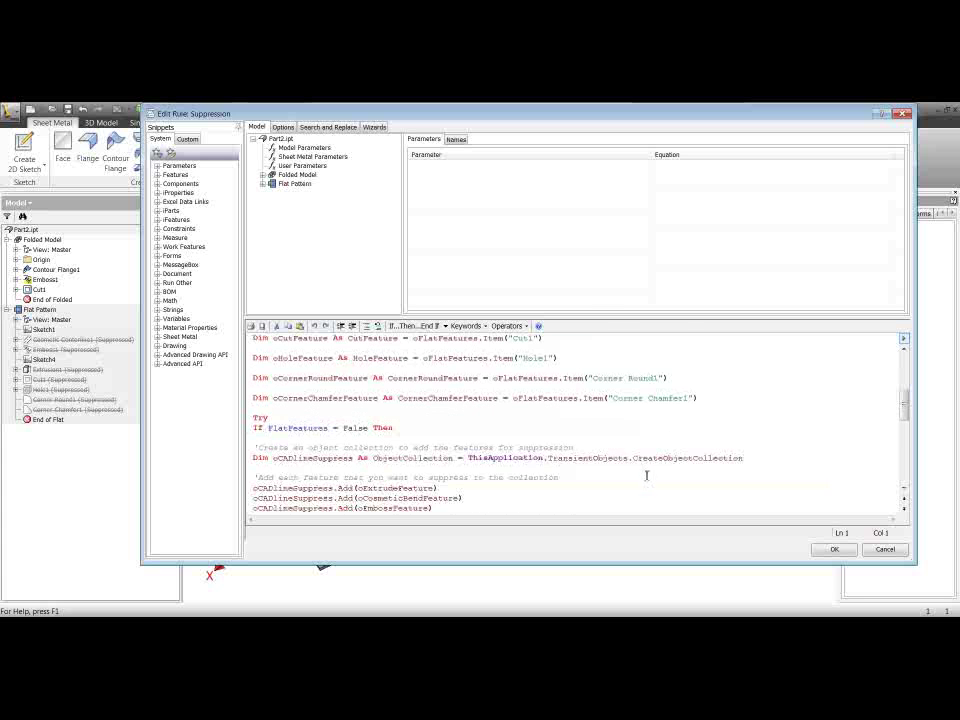
{"action": "scroll", "coordinate": [485, 454], "scroll_direction": "down", "scroll_amount": 1}
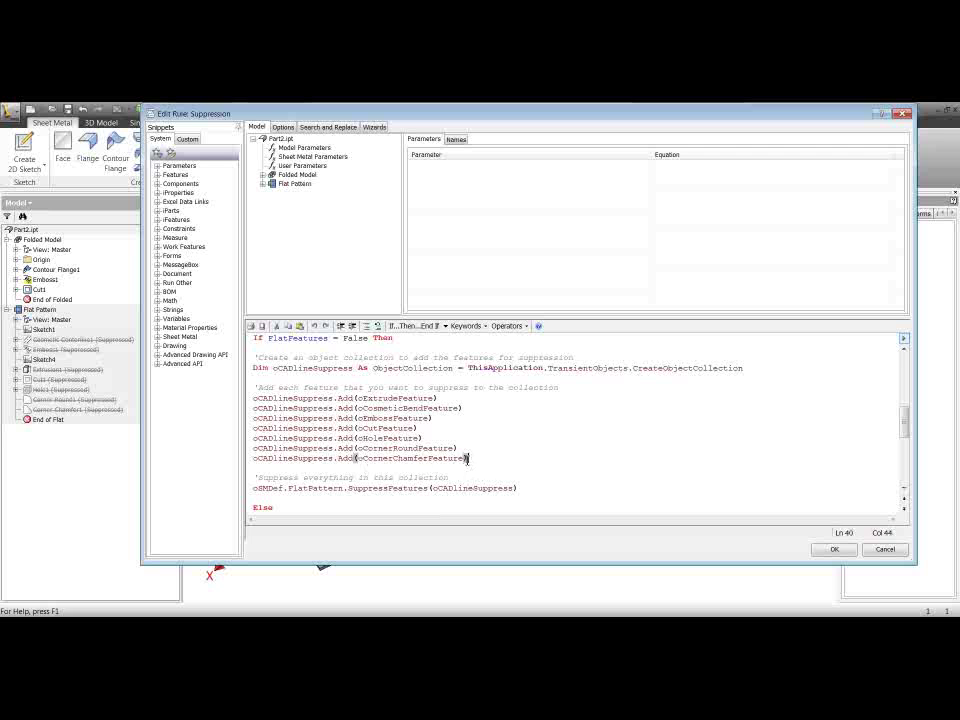
{"action": "left_click_drag", "start_coordinate": [472, 460], "coordinate": [253, 398]}
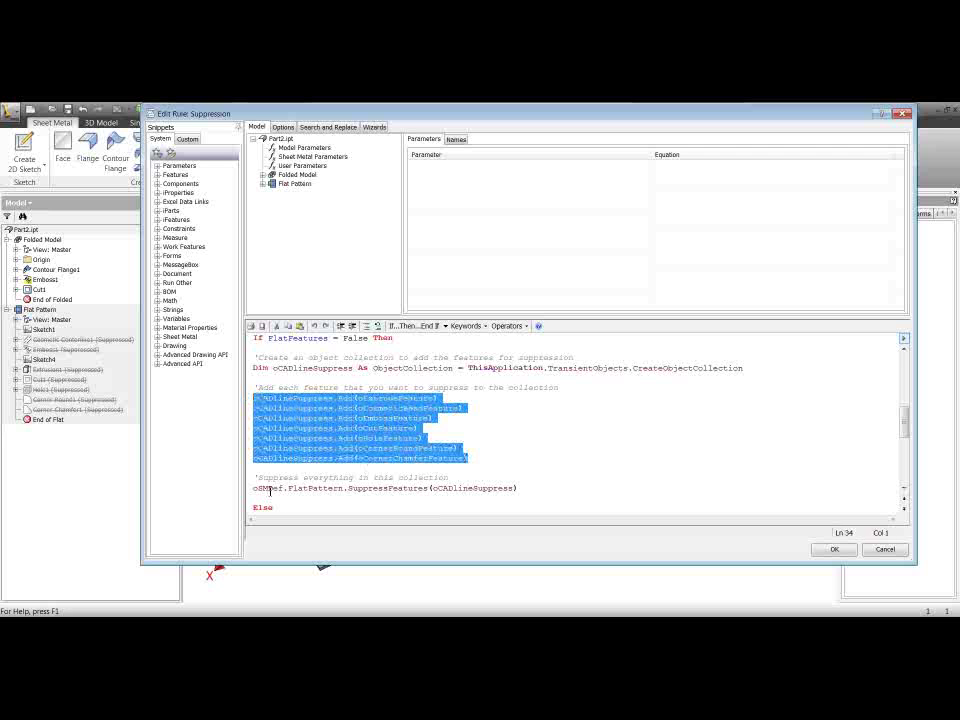
{"action": "left_click_drag", "start_coordinate": [254, 487], "coordinate": [520, 487]}
{"action": "left_click", "coordinate": [533, 491]}
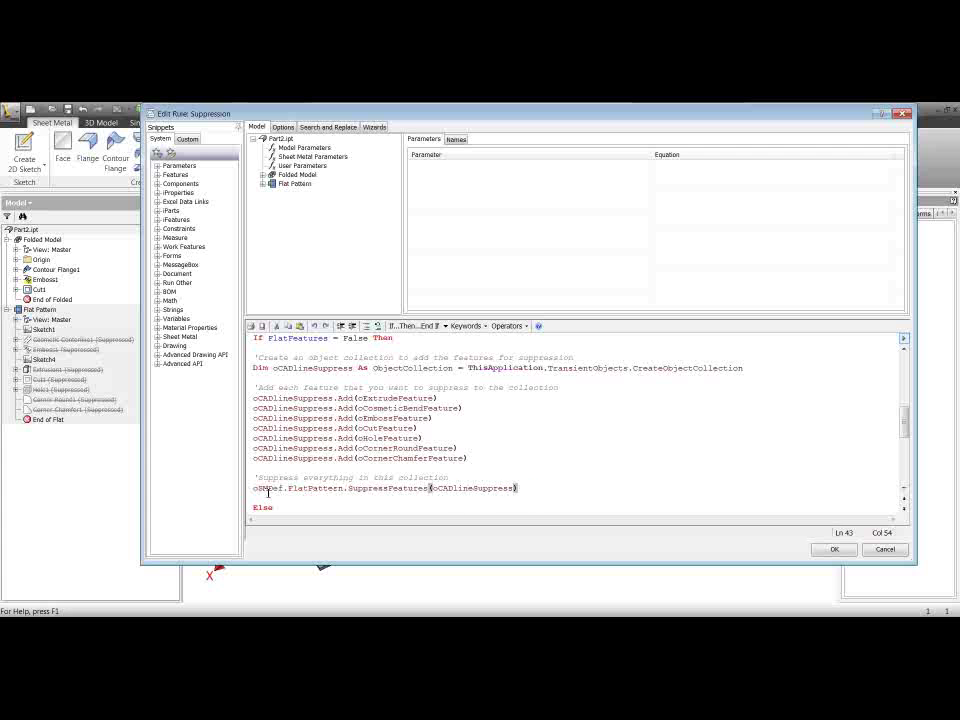
{"action": "scroll", "coordinate": [540, 489], "scroll_direction": "down", "scroll_amount": 3}
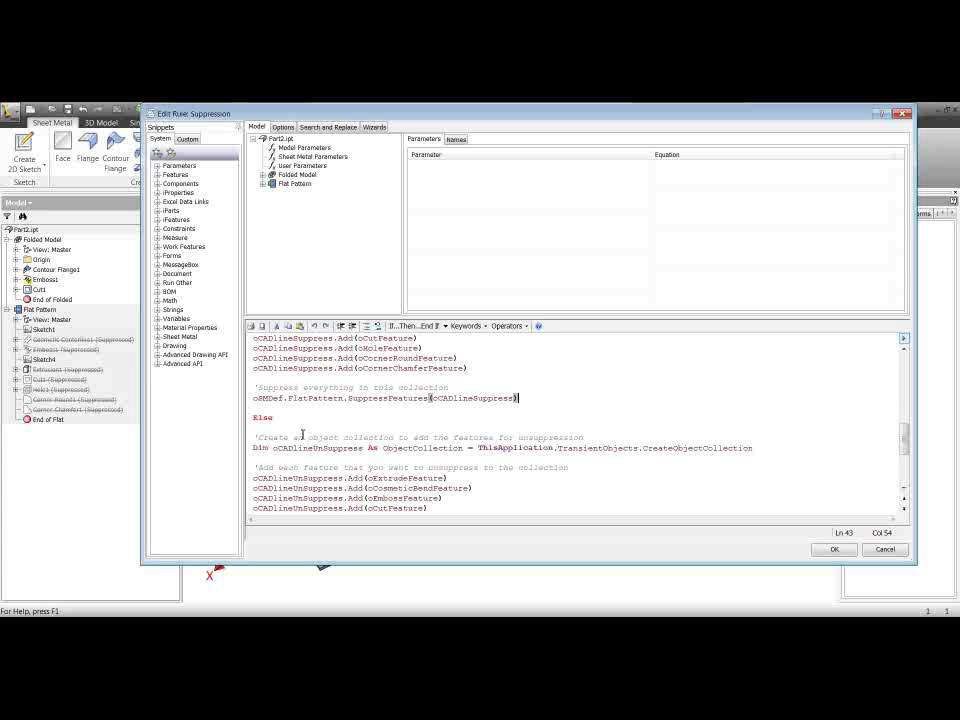
{"action": "scroll", "coordinate": [291, 425], "scroll_direction": "up", "scroll_amount": 4}
{"action": "left_click_drag", "start_coordinate": [267, 368], "coordinate": [329, 368]}
Examine the Else branch's oCADlineUnSuppress feature list and UnsuppressFeatures line, and close the rule by accepting it
{"action": "scroll", "coordinate": [381, 480], "scroll_direction": "down", "scroll_amount": 4}
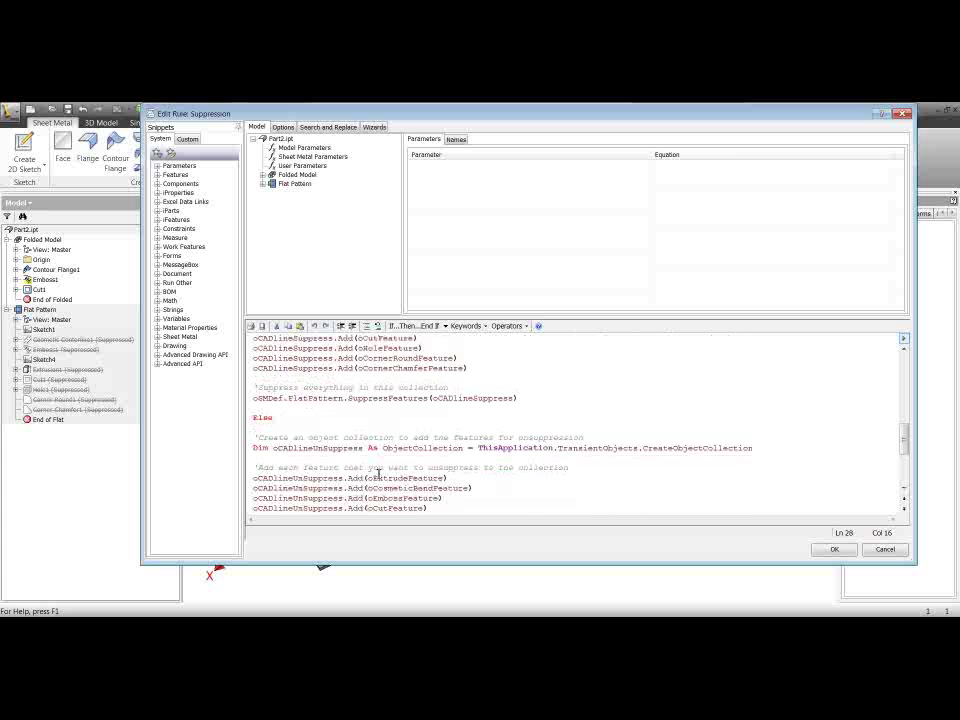
{"action": "scroll", "coordinate": [378, 478], "scroll_direction": "down", "scroll_amount": 2}
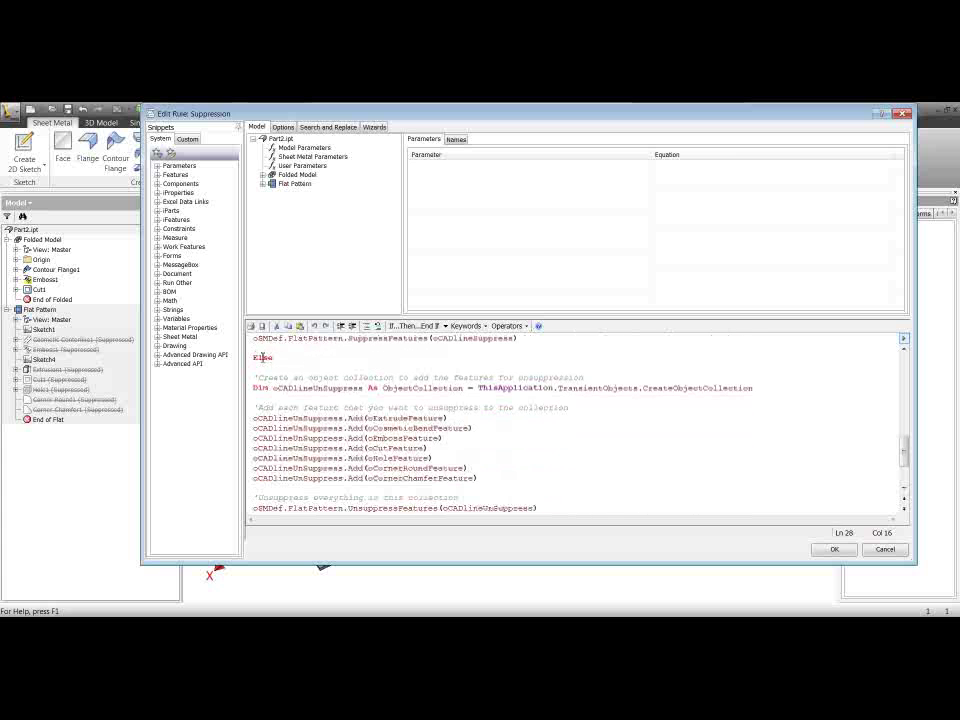
{"action": "scroll", "coordinate": [414, 464], "scroll_direction": "down", "scroll_amount": 2}
{"action": "left_click_drag", "start_coordinate": [540, 448], "coordinate": [252, 447]}
{"action": "left_click_drag", "start_coordinate": [478, 418], "coordinate": [253, 358]}
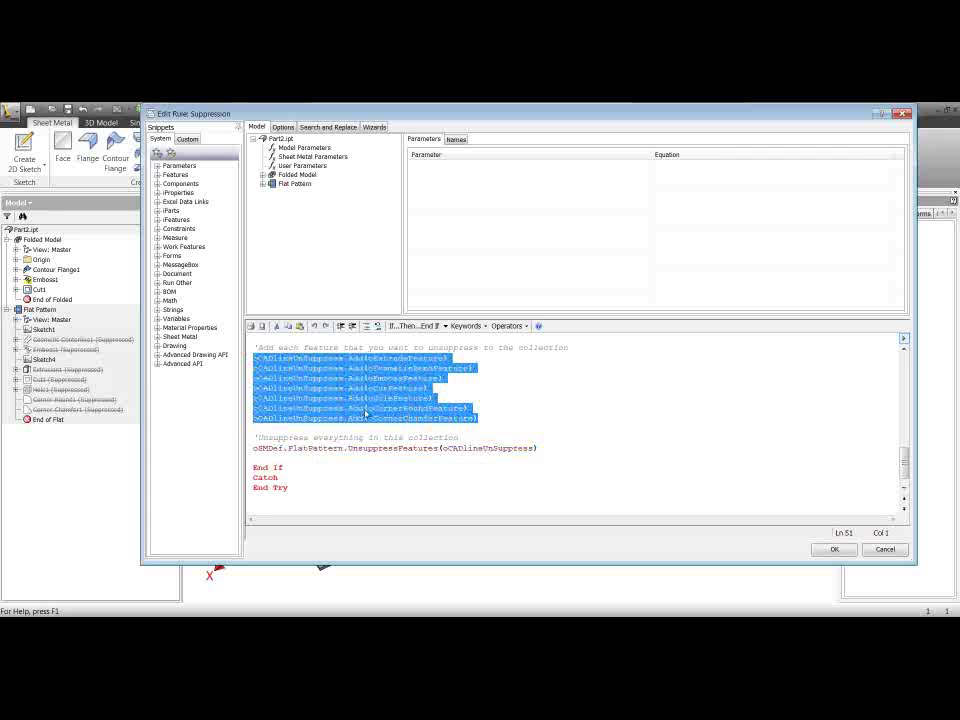
{"action": "left_click", "coordinate": [833, 550]}
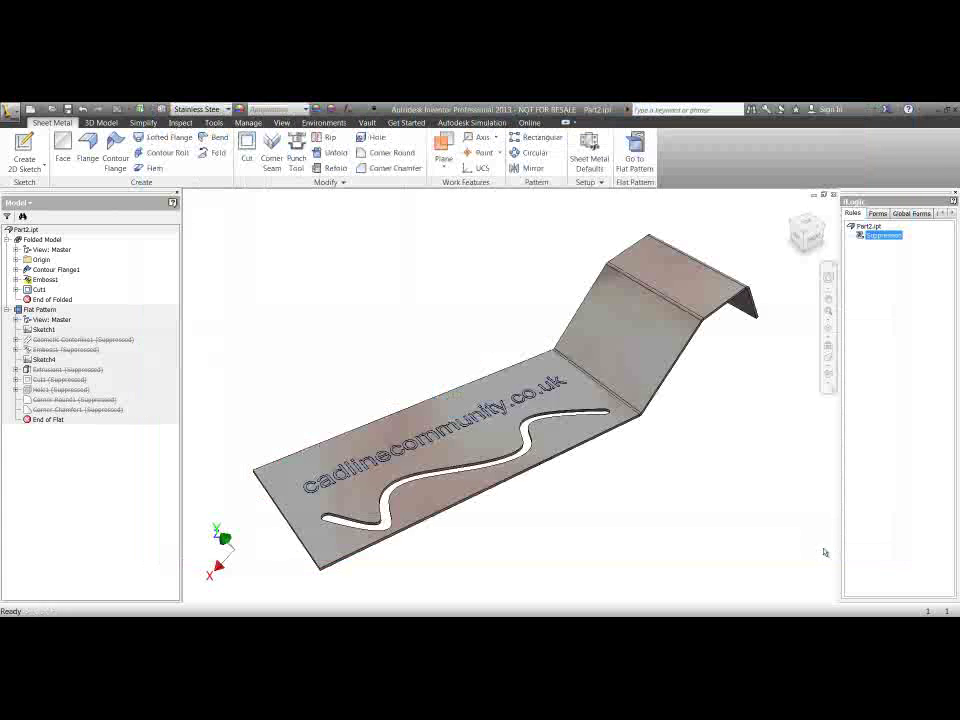